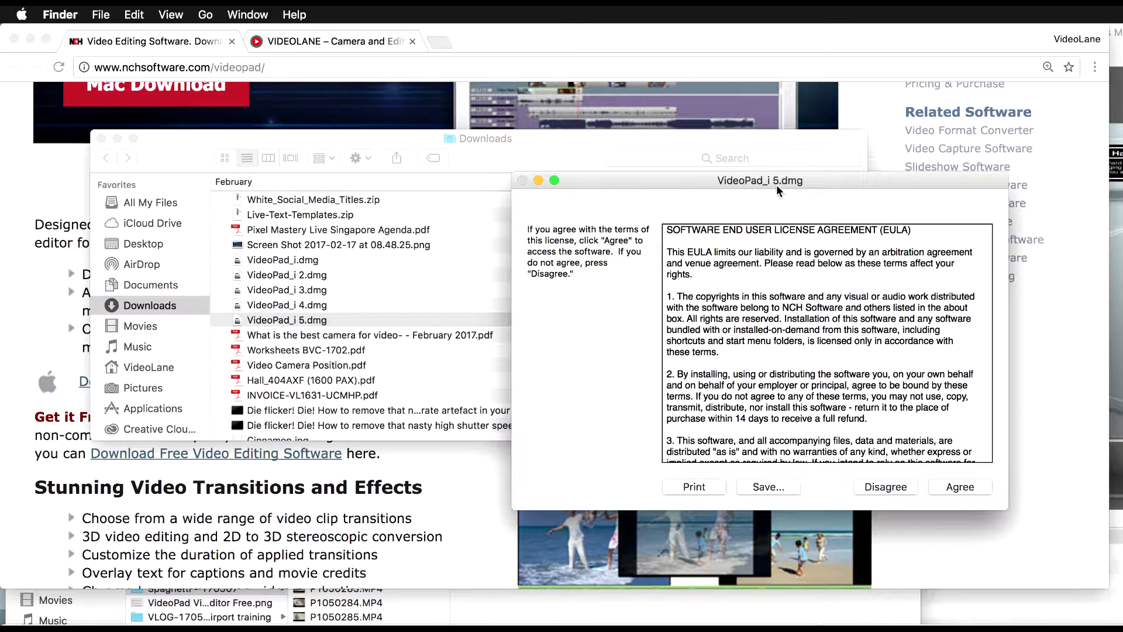
Accept the VideoPad licence agreement and drag VideoPad.app into the Applications folder.
{"action": "left_click_drag", "start_coordinate": [782, 180], "coordinate": [699, 162]}
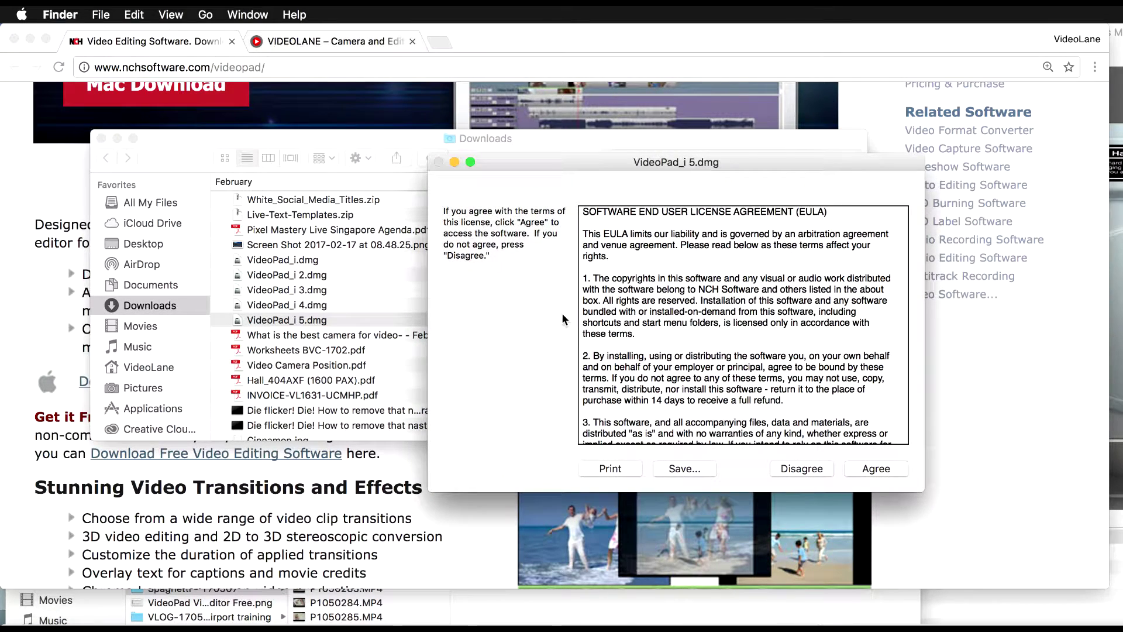
{"action": "scroll", "coordinate": [724, 304], "scroll_direction": "down", "scroll_amount": 5}
{"action": "scroll", "coordinate": [725, 304], "scroll_direction": "down", "scroll_amount": 15}
{"action": "scroll", "coordinate": [724, 305], "scroll_direction": "down", "scroll_amount": 15}
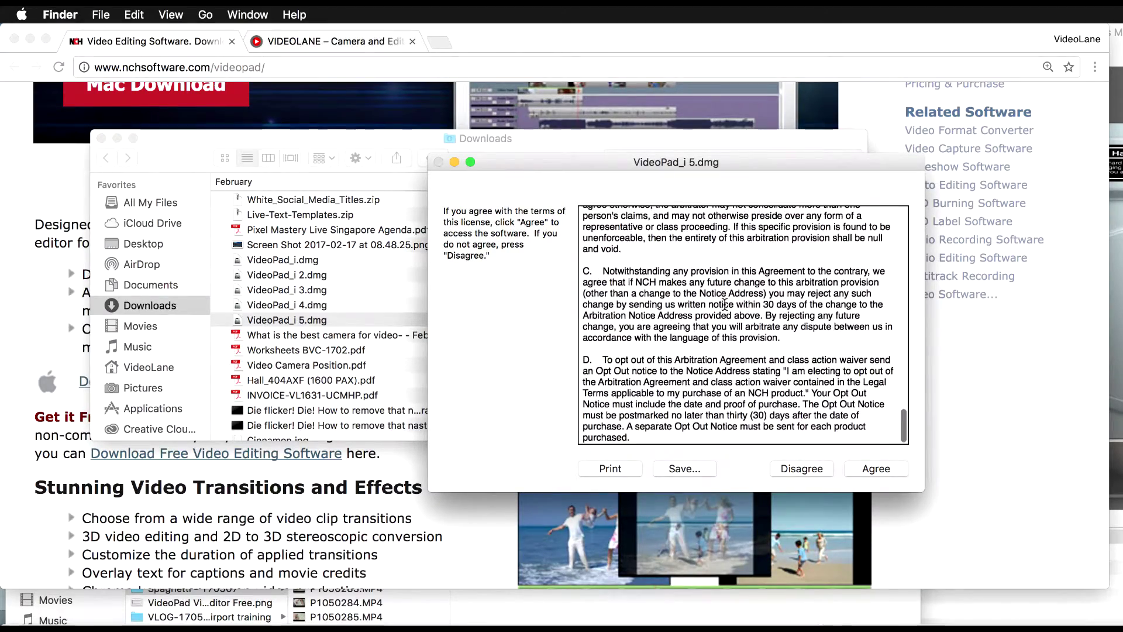
{"action": "left_click", "coordinate": [886, 466]}
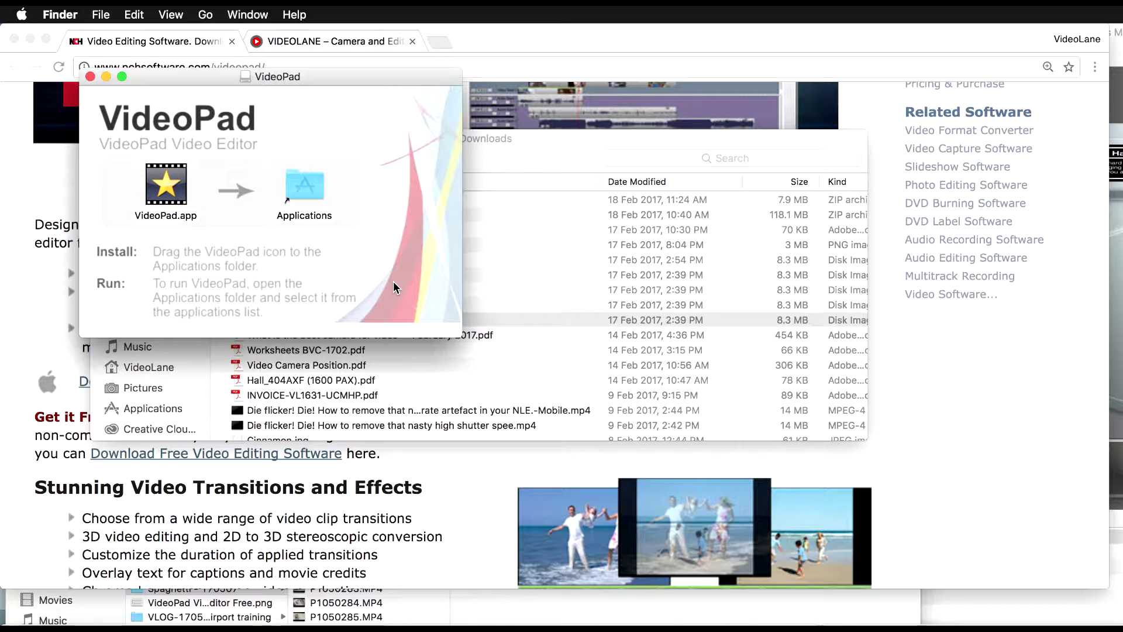
{"action": "left_click_drag", "start_coordinate": [340, 71], "coordinate": [606, 167]}
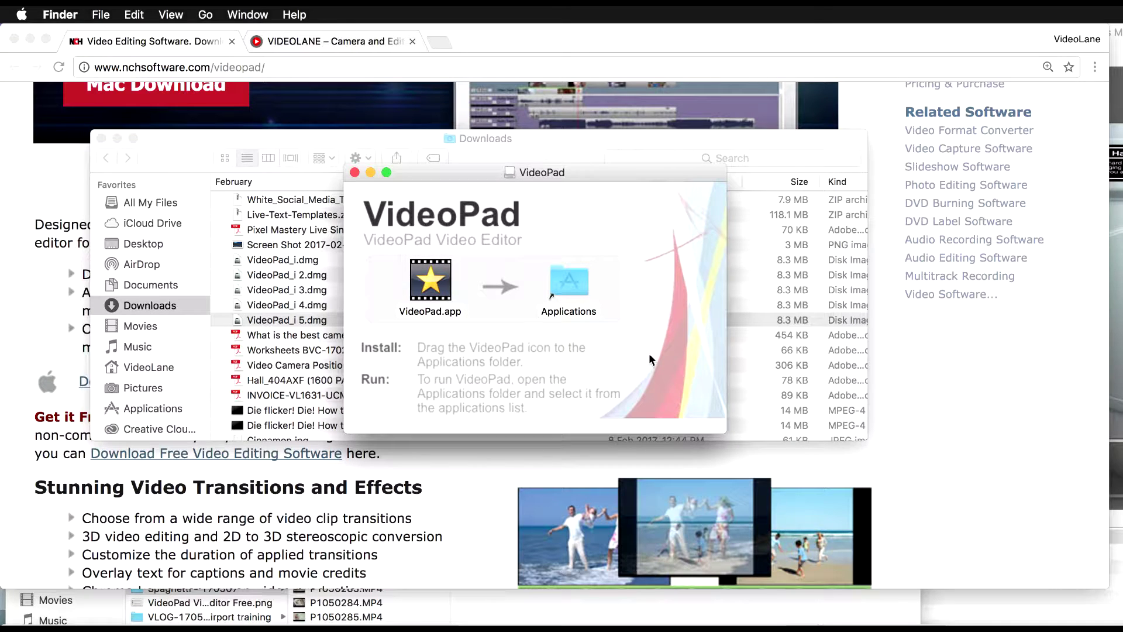
{"action": "left_click_drag", "start_coordinate": [434, 297], "coordinate": [578, 283]}
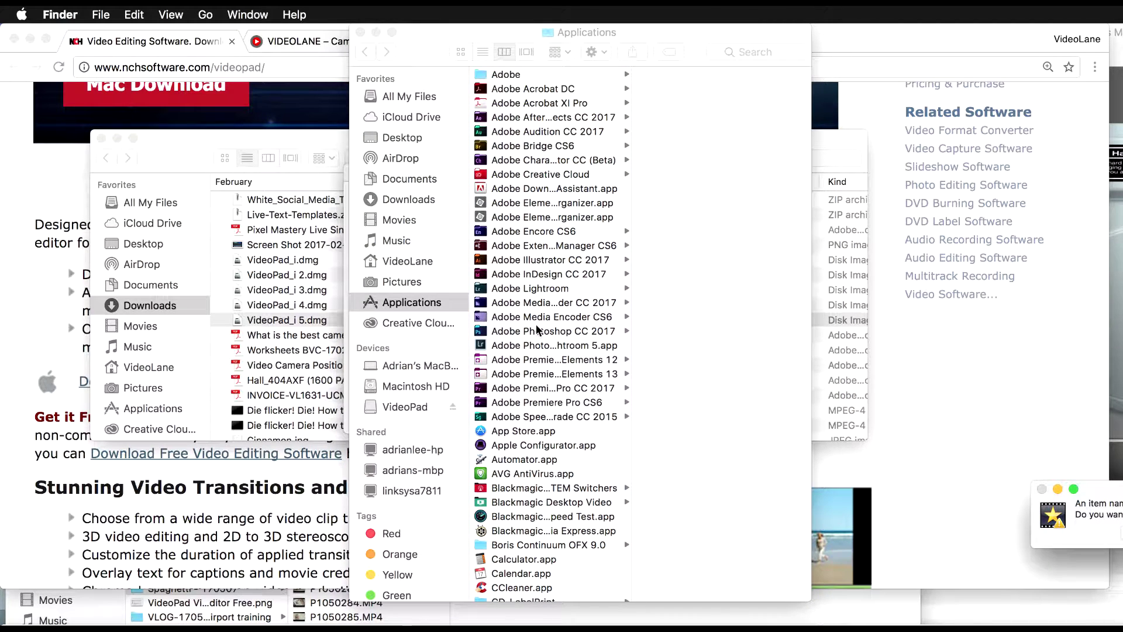
Find VideoPad.app in the Applications folder, launch it, and centre its licence prompt.
{"action": "scroll", "coordinate": [536, 329], "scroll_direction": "down", "scroll_amount": 10}
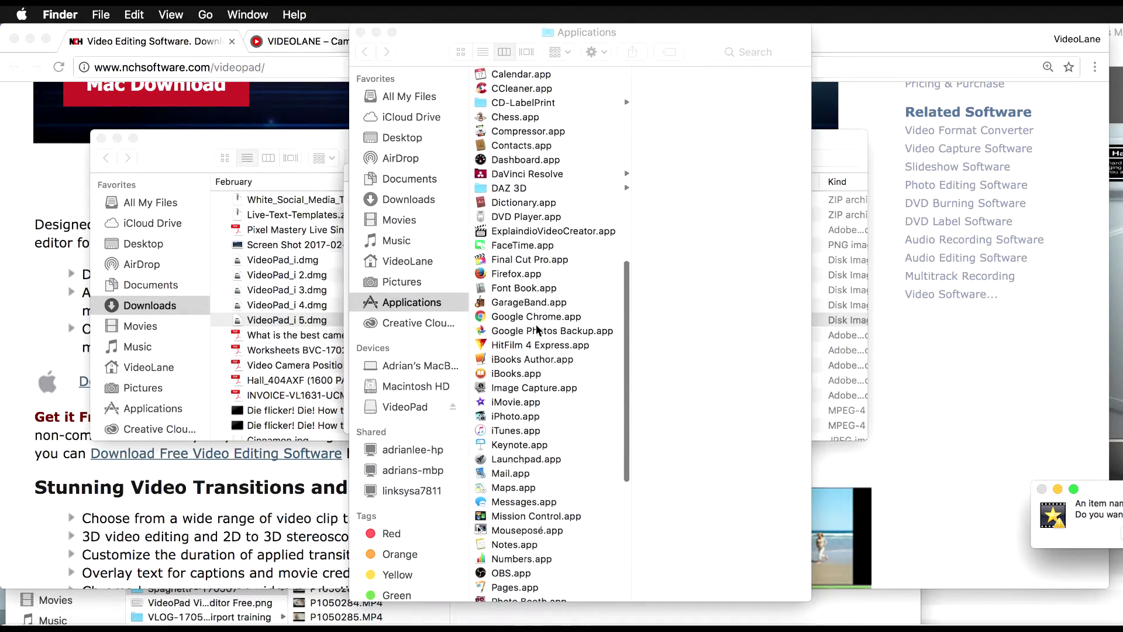
{"action": "scroll", "coordinate": [537, 329], "scroll_direction": "down", "scroll_amount": 10}
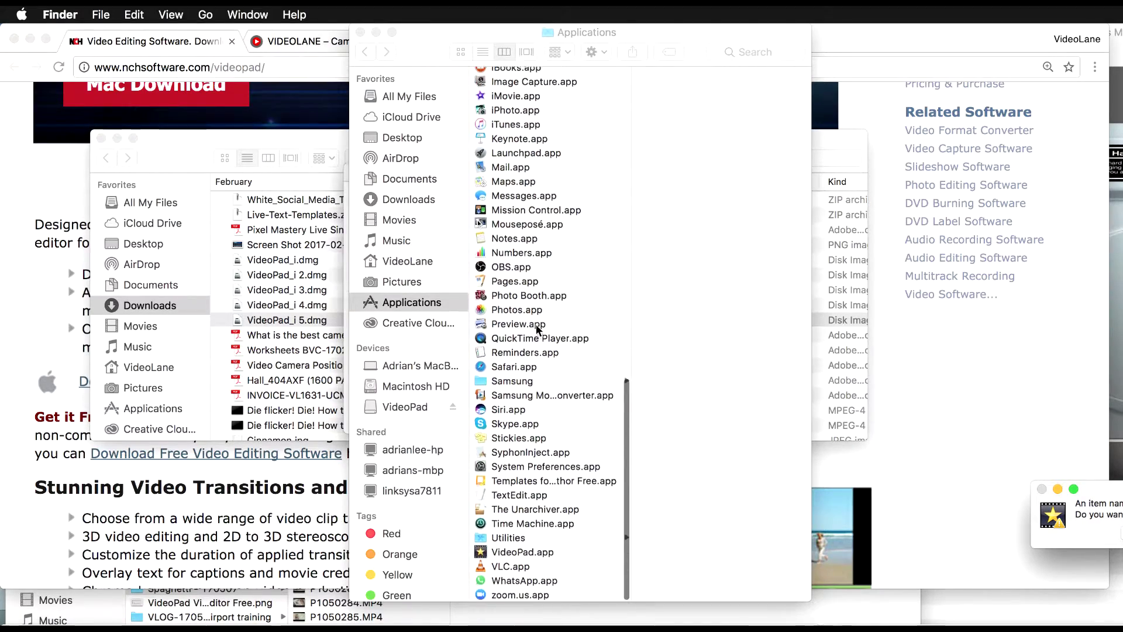
{"action": "scroll", "coordinate": [537, 329], "scroll_direction": "up", "scroll_amount": 15}
{"action": "scroll", "coordinate": [537, 329], "scroll_direction": "down", "scroll_amount": 10}
{"action": "scroll", "coordinate": [537, 329], "scroll_direction": "down", "scroll_amount": 5}
{"action": "scroll", "coordinate": [536, 330], "scroll_direction": "up", "scroll_amount": 5}
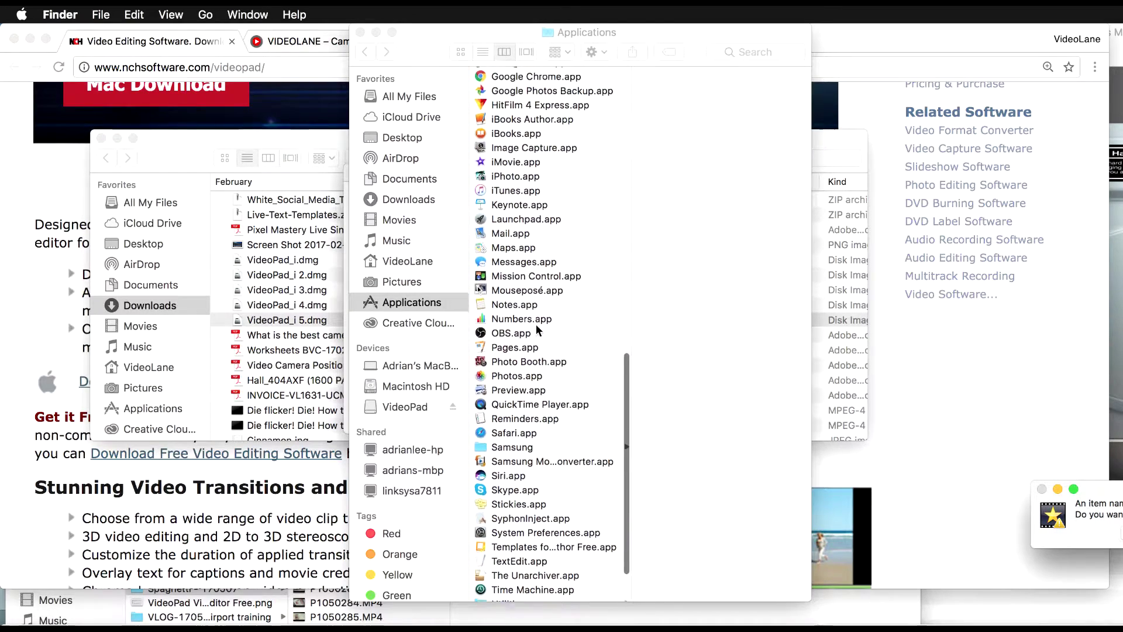
{"action": "scroll", "coordinate": [537, 329], "scroll_direction": "down", "scroll_amount": 3}
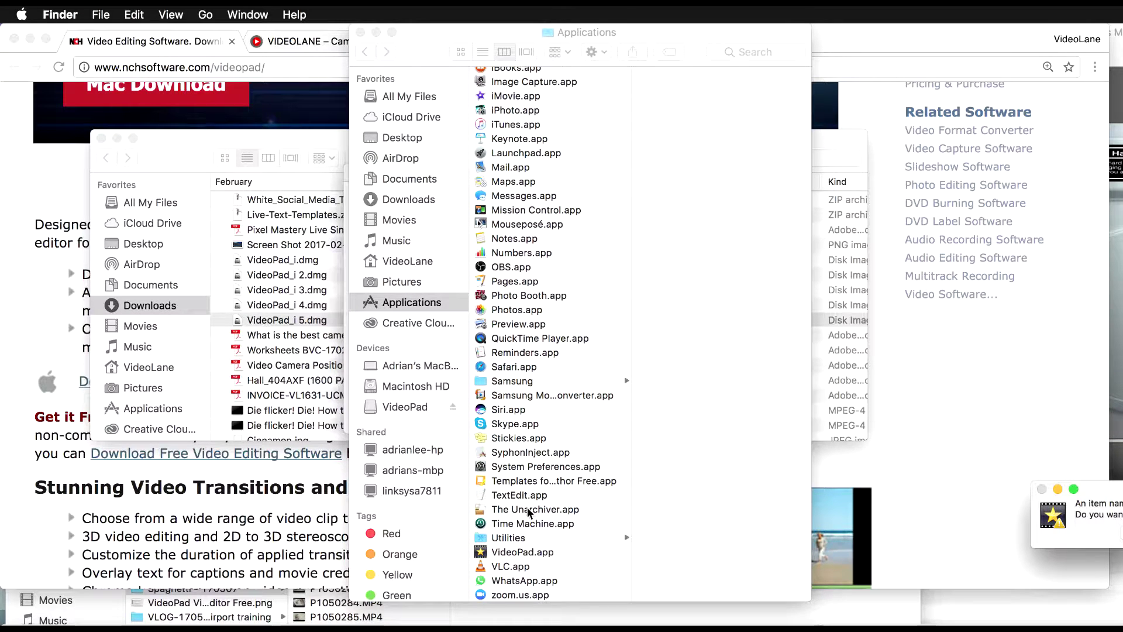
{"action": "left_click", "coordinate": [536, 555]}
{"action": "left_click", "coordinate": [536, 556]}
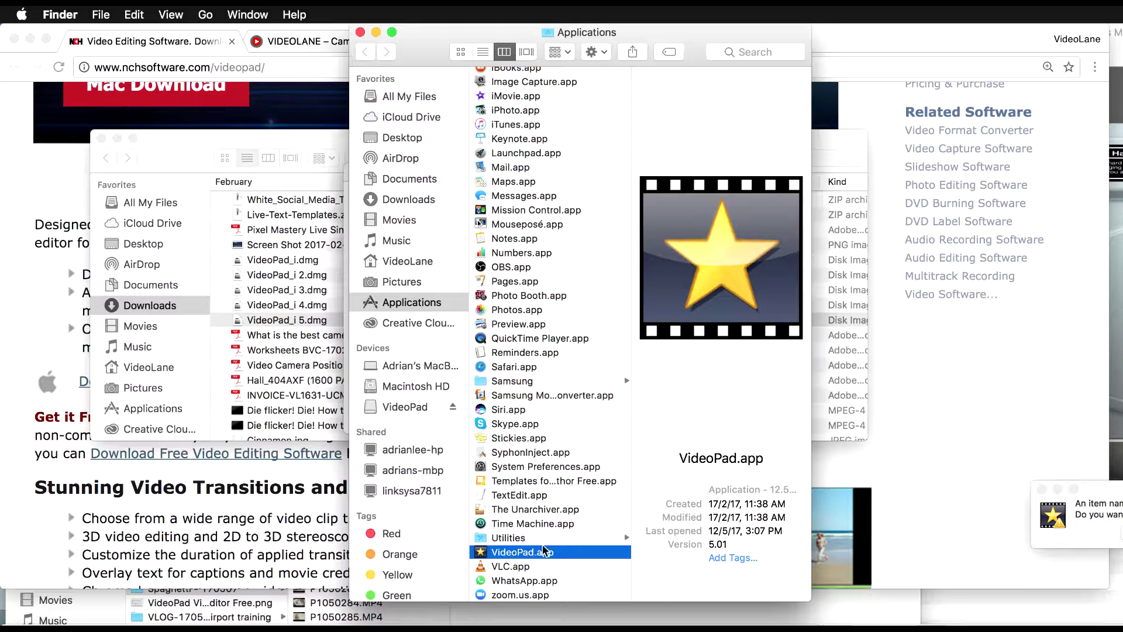
{"action": "double_click", "coordinate": [548, 555]}
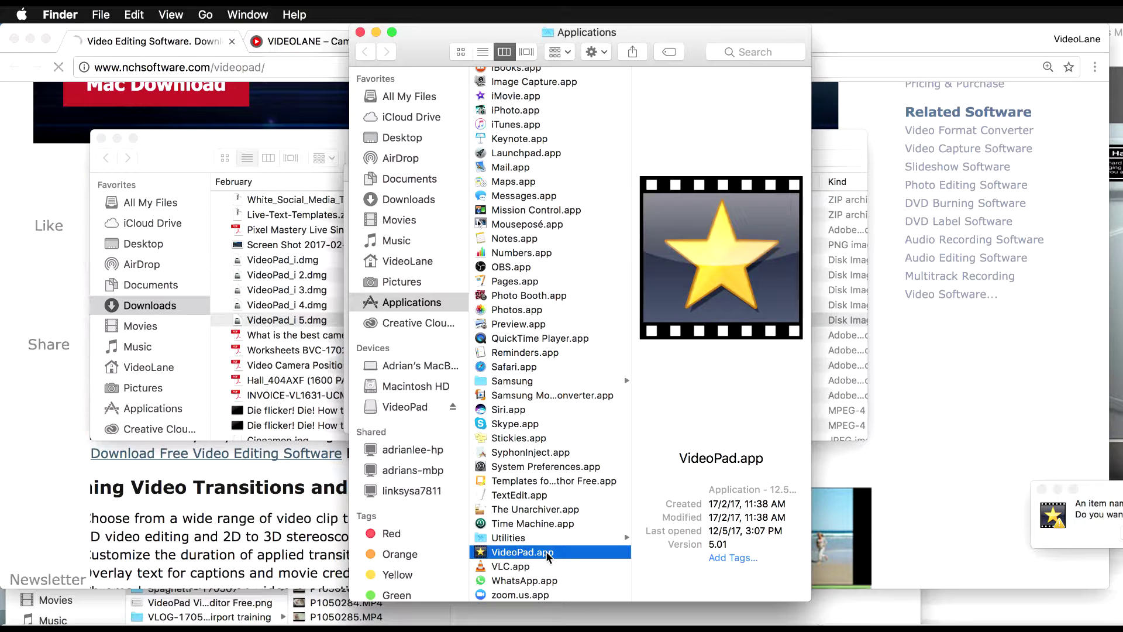
{"action": "left_click_drag", "start_coordinate": [872, 234], "coordinate": [531, 200]}
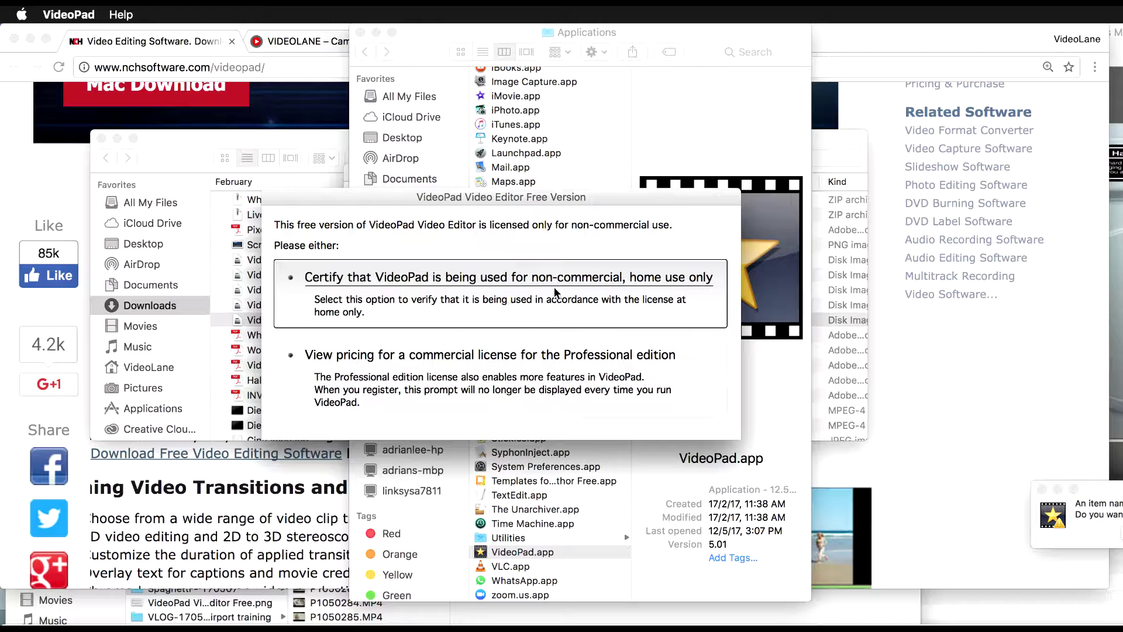
Certify non-commercial home use, start a New Project, and enlarge the VideoPad window.
{"action": "left_click", "coordinate": [479, 285]}
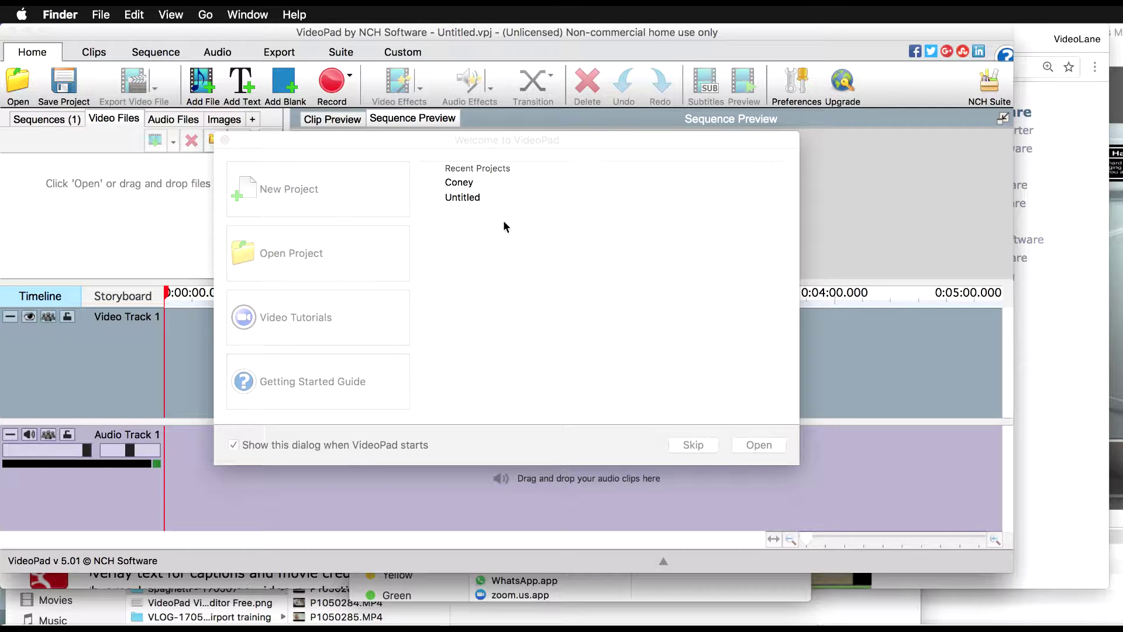
{"action": "mouse_move", "coordinate": [520, 142]}
{"action": "left_mouse_down"}
{"action": "mouse_move", "coordinate": [548, 161]}
{"action": "mouse_move", "coordinate": [497, 136]}
{"action": "mouse_move", "coordinate": [492, 146]}
{"action": "mouse_move", "coordinate": [506, 151]}
{"action": "left_mouse_up"}
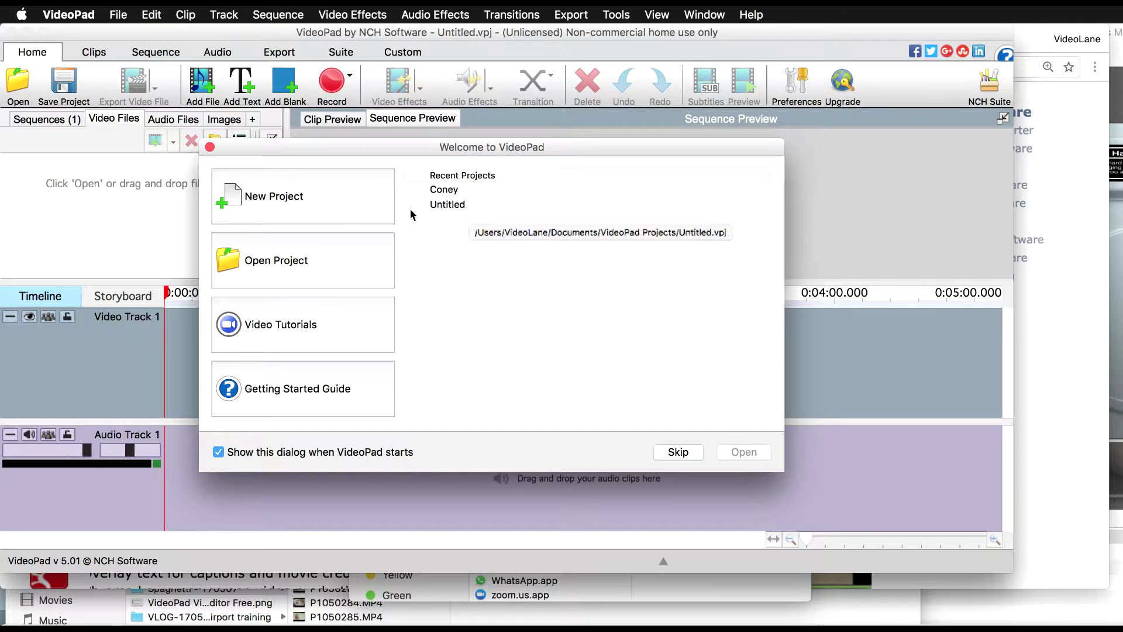
{"action": "mouse_move", "coordinate": [430, 150]}
{"action": "left_mouse_down"}
{"action": "mouse_move", "coordinate": [476, 149]}
{"action": "mouse_move", "coordinate": [413, 151]}
{"action": "left_mouse_up"}
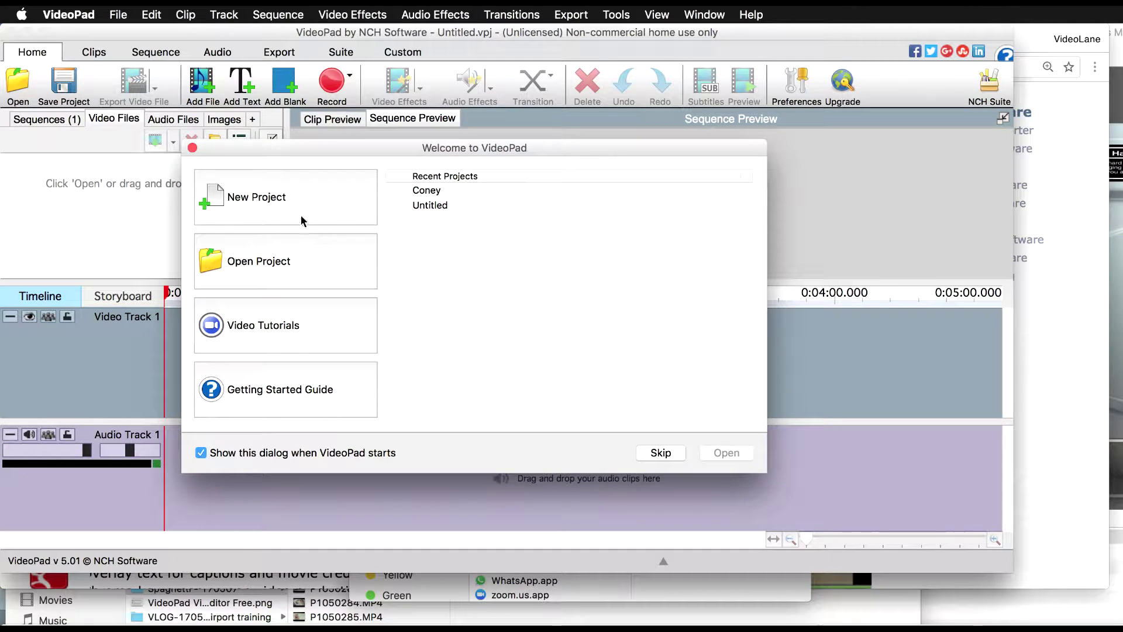
{"action": "left_click", "coordinate": [259, 203]}
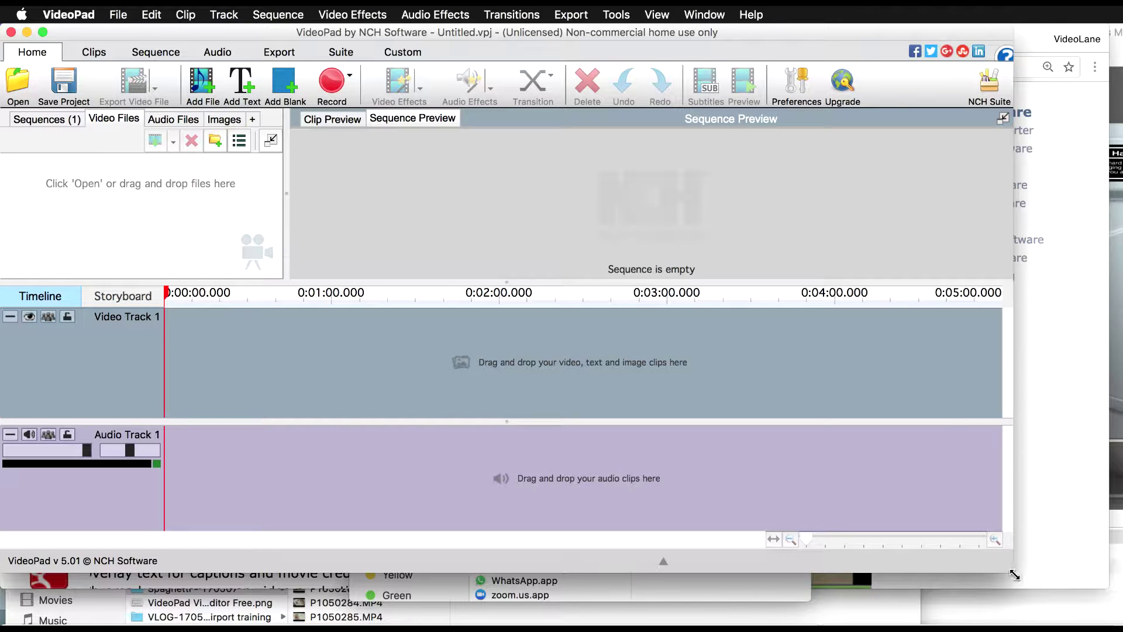
{"action": "left_click_drag", "start_coordinate": [1010, 574], "coordinate": [1118, 610]}
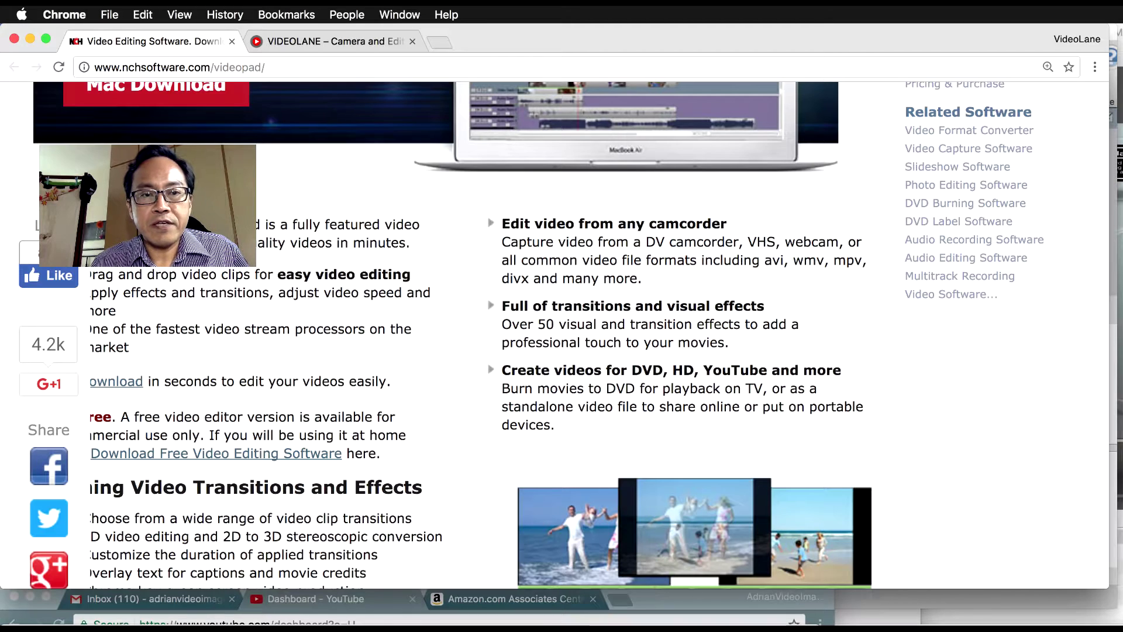
Browse the NCH VideoPad product page, then bring the VIDEOLANE tab to the front.
{"action": "scroll", "coordinate": [458, 416], "scroll_direction": "down", "scroll_amount": 10}
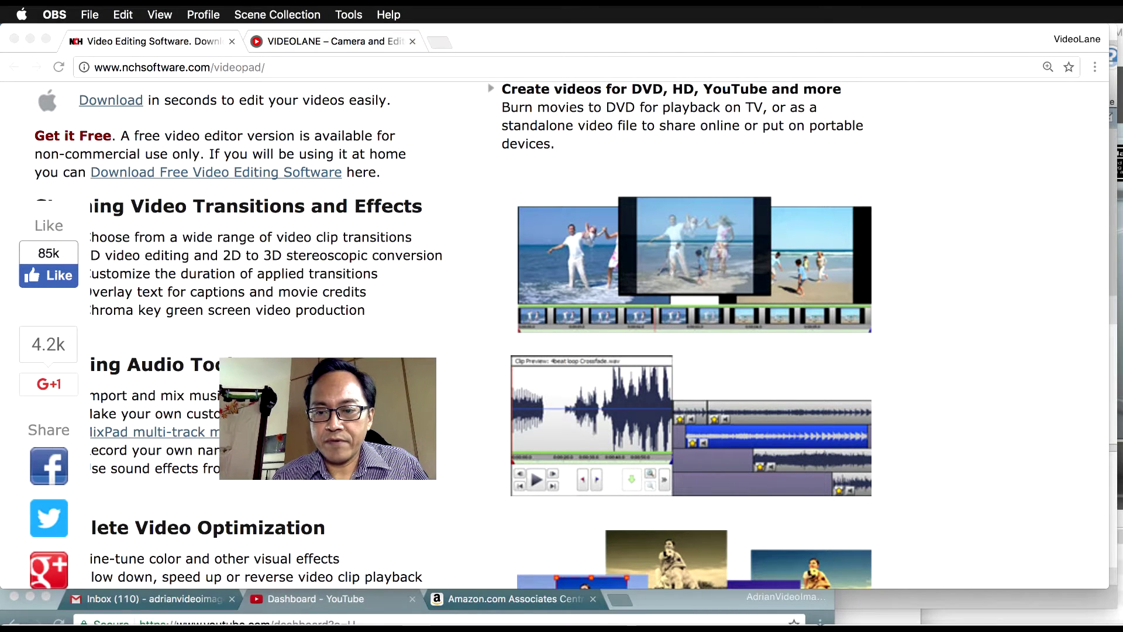
{"action": "scroll", "coordinate": [642, 372], "scroll_direction": "up", "scroll_amount": 10}
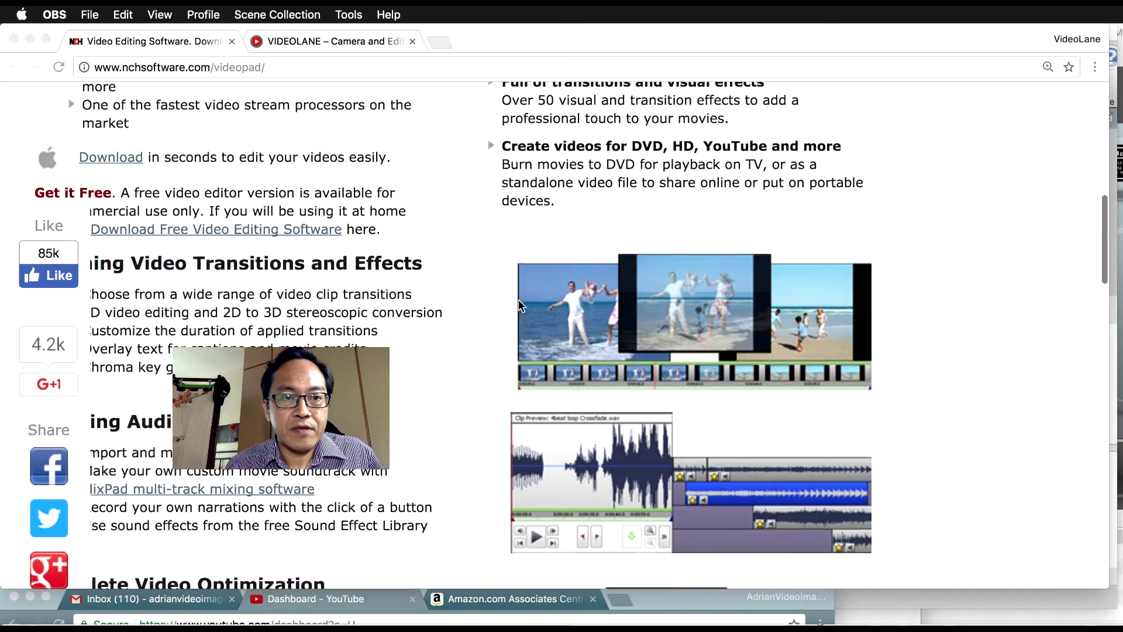
{"action": "scroll", "coordinate": [519, 304], "scroll_direction": "down", "scroll_amount": 1}
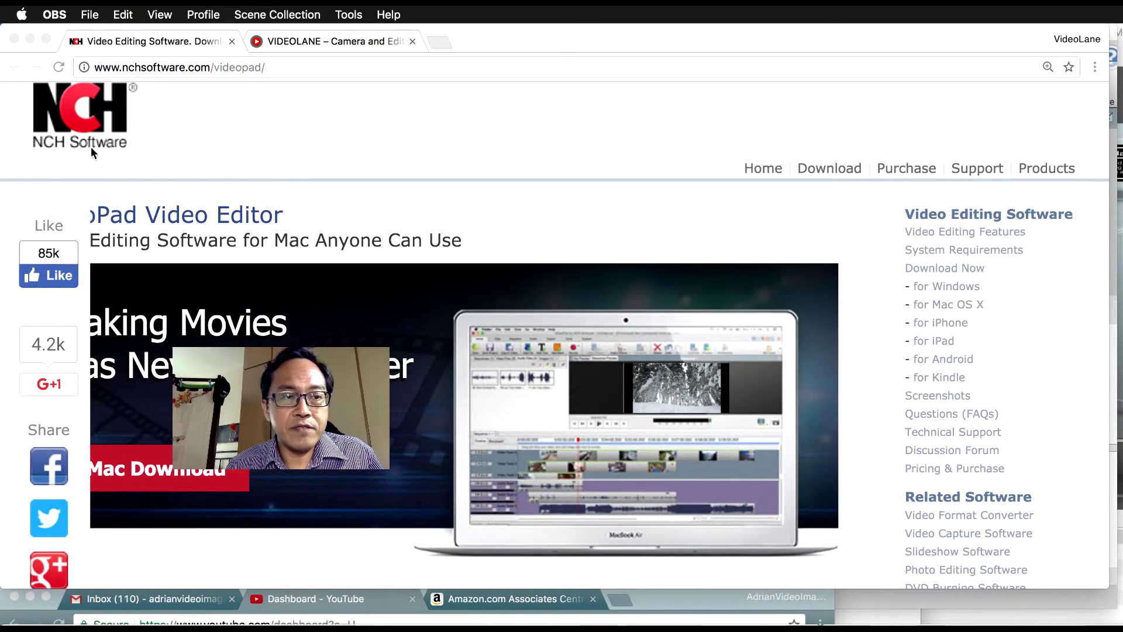
{"action": "scroll", "coordinate": [346, 219], "scroll_direction": "down", "scroll_amount": 5}
{"action": "scroll", "coordinate": [242, 163], "scroll_direction": "up", "scroll_amount": 4}
{"action": "scroll", "coordinate": [241, 163], "scroll_direction": "down", "scroll_amount": 6}
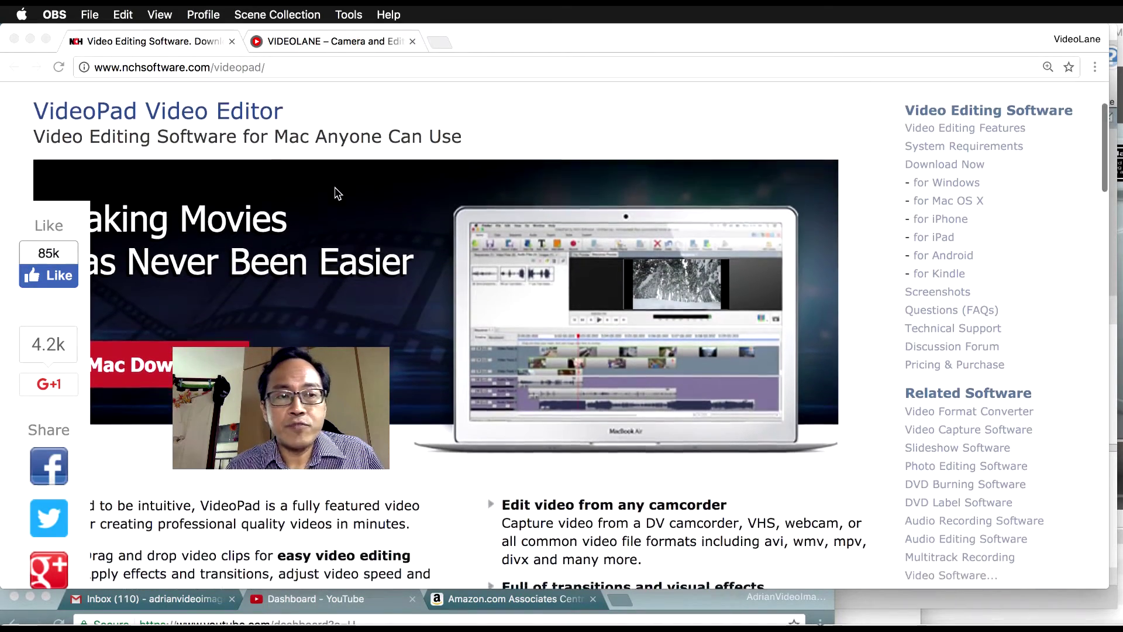
{"action": "scroll", "coordinate": [335, 187], "scroll_direction": "down", "scroll_amount": 5}
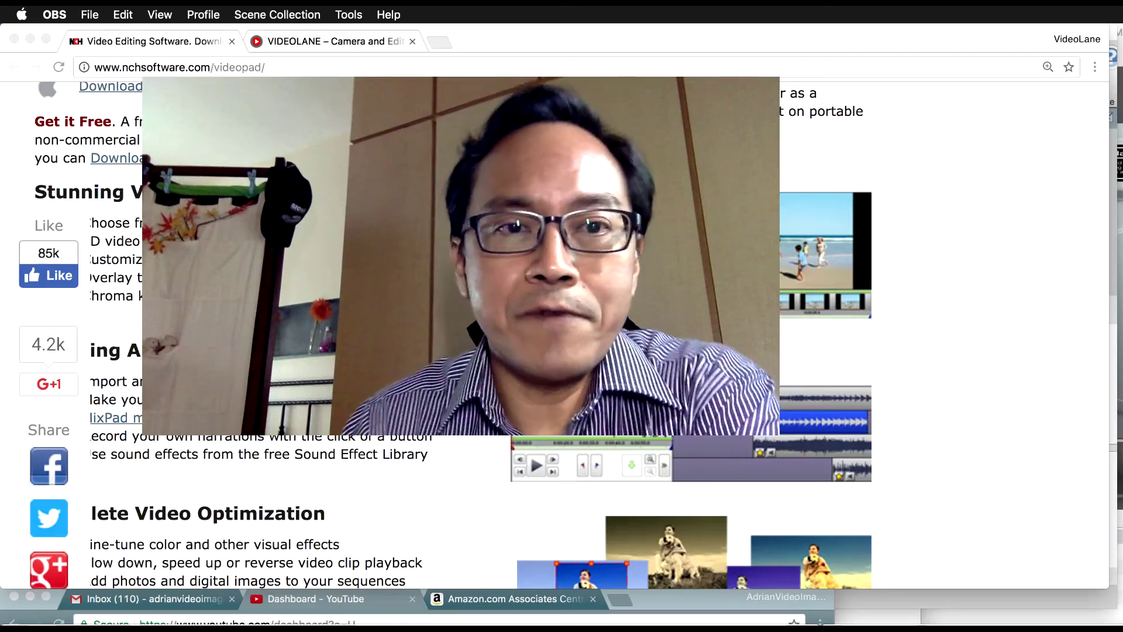
{"action": "left_click", "coordinate": [378, 42]}
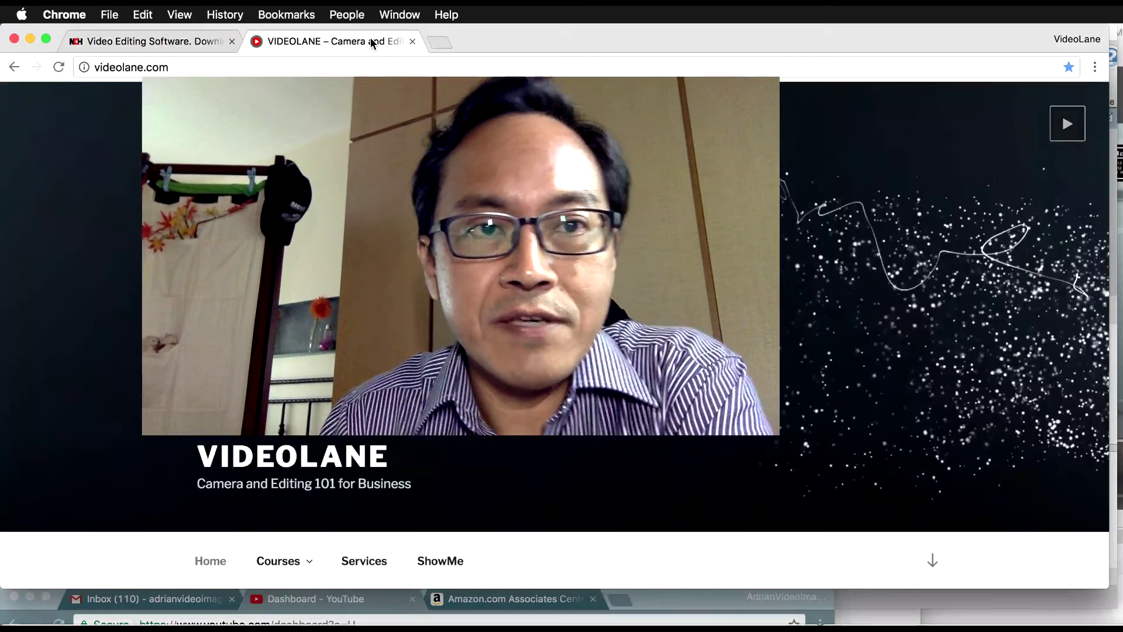